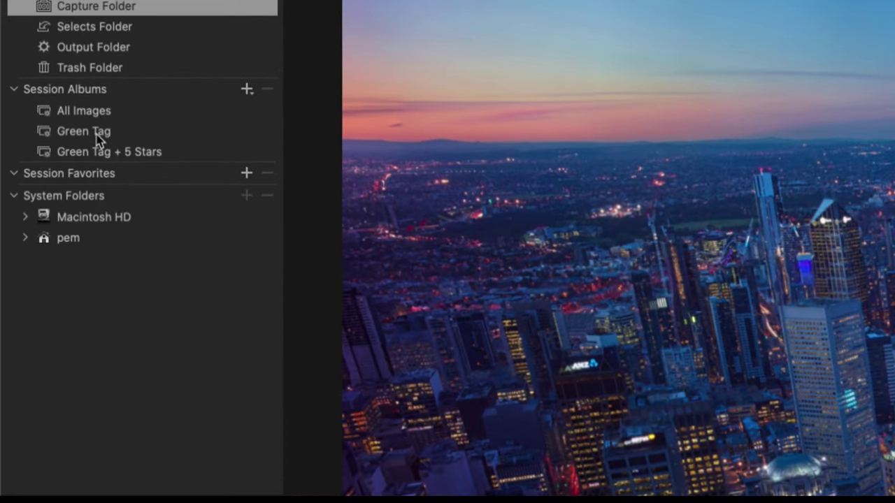
Look through the Green Tag and Green Tag + 5 Stars albums, then return to the Capture Folder
left_click(98, 140)
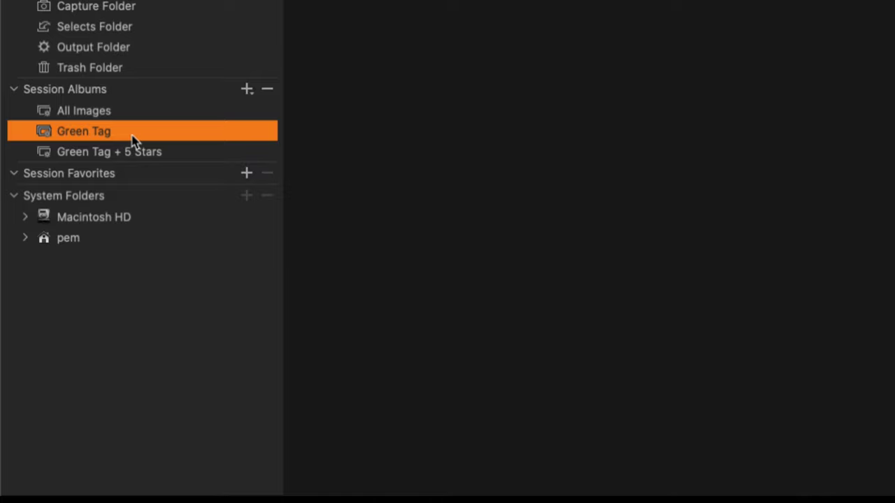
left_click(175, 156)
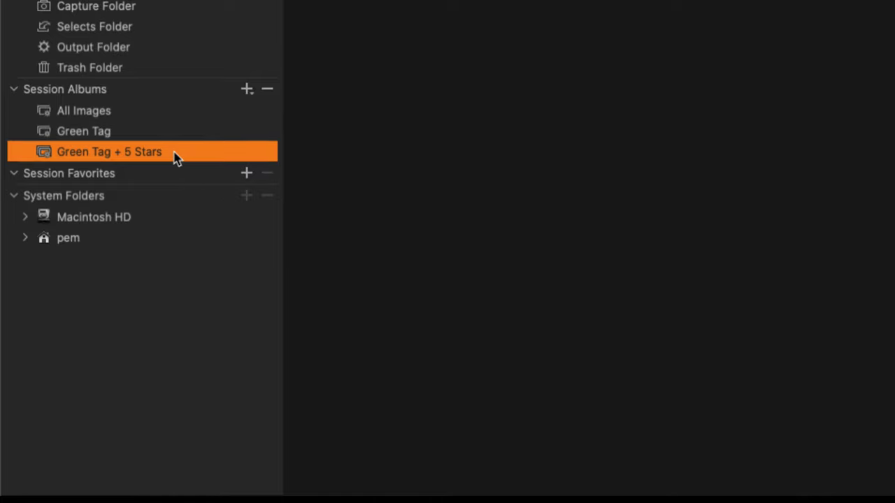
left_click(175, 136)
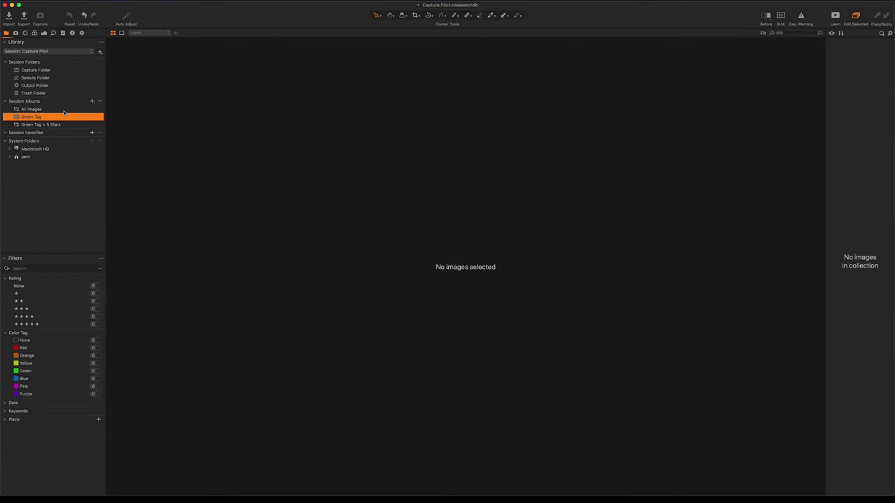
left_click(49, 70)
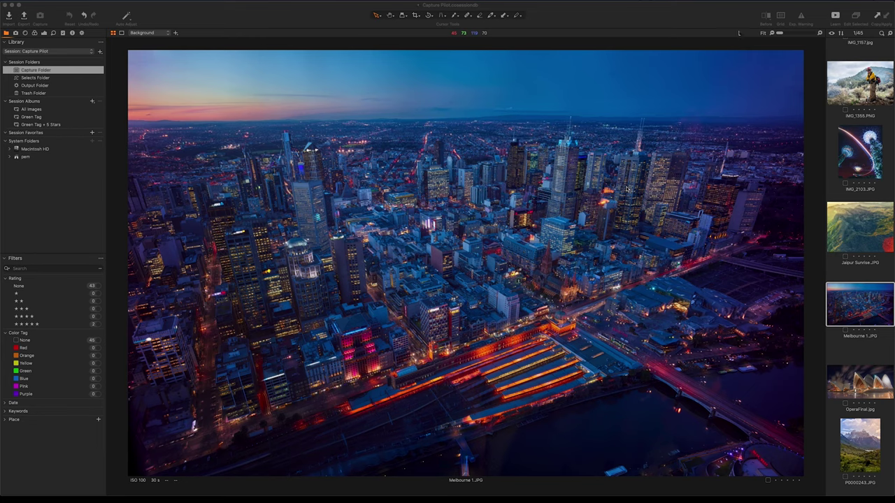
Join the CapturePilot Wi-Fi network and show the Capture tools with Capture Pilot settings
left_click(737, 2)
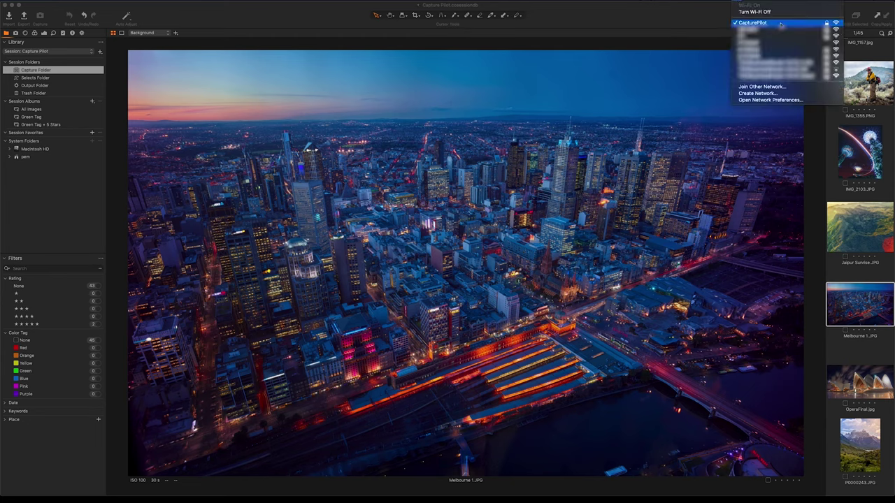
left_click(779, 24)
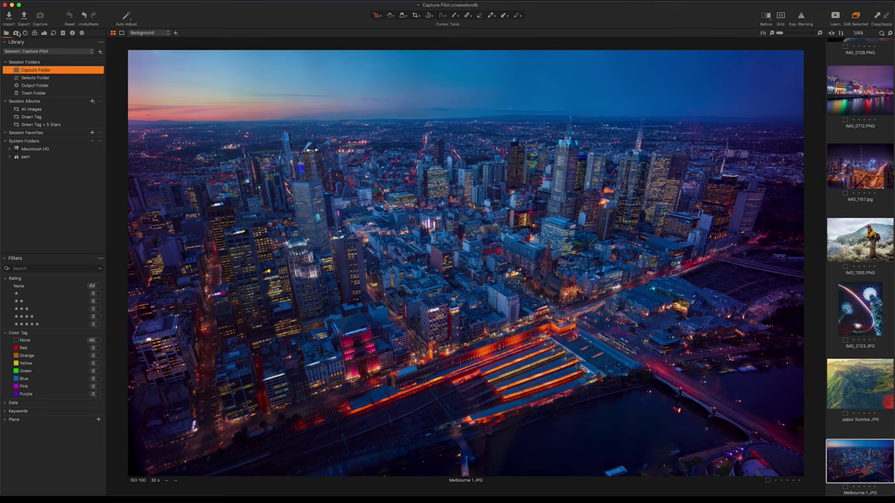
left_click(16, 33)
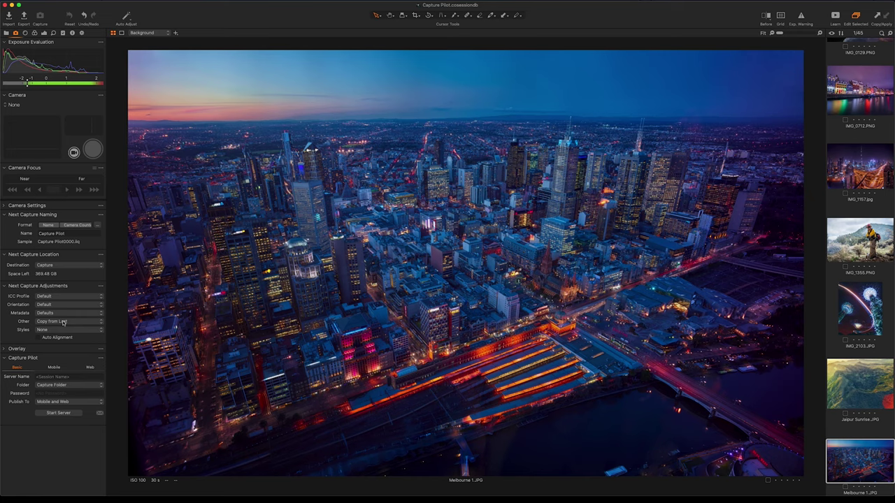
Drag the Capture Pilot tool out of the left panel into a floating panel over the image
left_click_drag(58, 357, 344, 145)
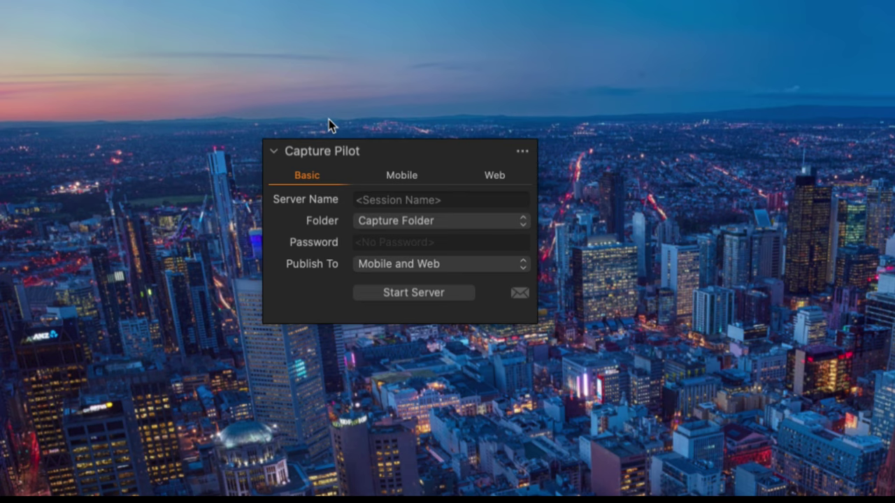
Set the shared folder to the Green Tag album, trying a password and then clearing it
left_click(510, 222)
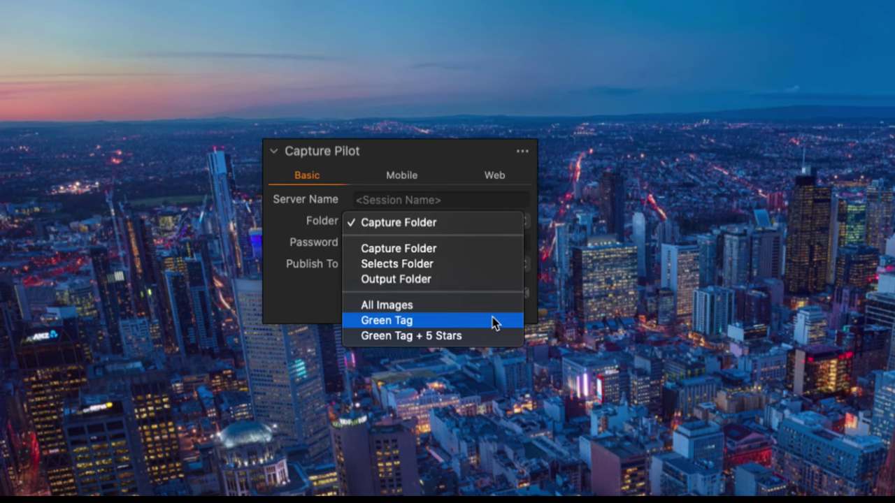
left_click(495, 323)
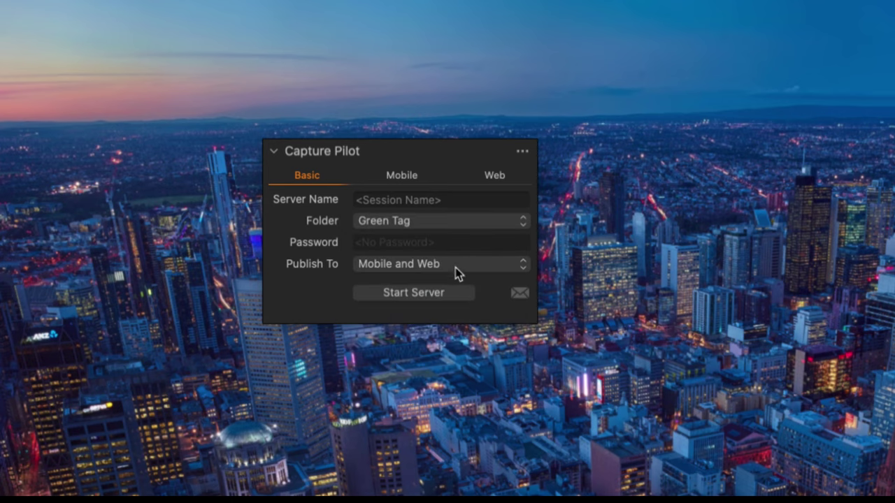
left_click(483, 244)
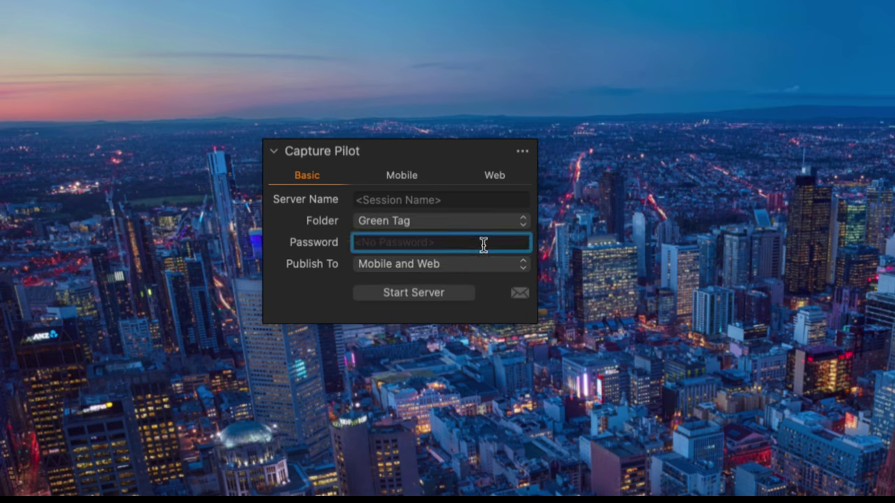
type("abcde")
key("BackSpace")
key("BackSpace")
key("BackSpace")
key("BackSpace")
key("BackSpace")
In Mobile permissions, uncheck Capture, Adjust and Color Tag images, leaving only rating
left_click(416, 177)
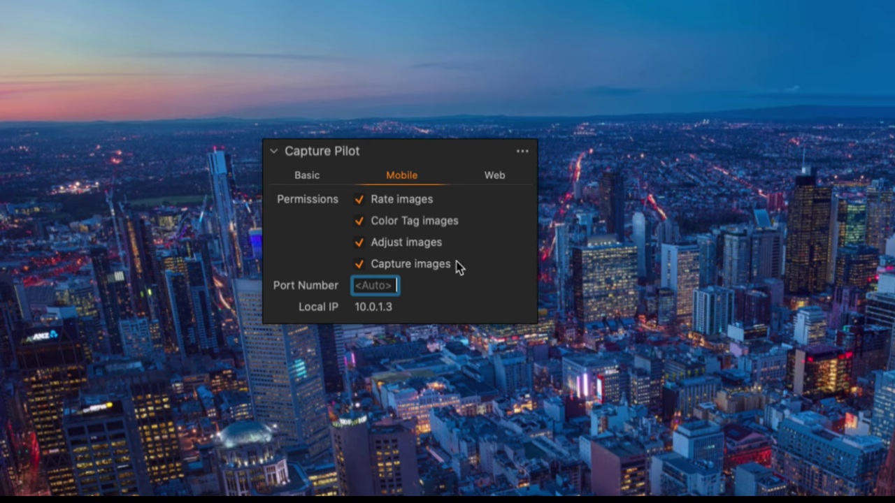
left_click(436, 265)
left_click(429, 244)
left_click(436, 227)
In Web permissions, uncheck Rate images and Color Tag images
left_click(498, 183)
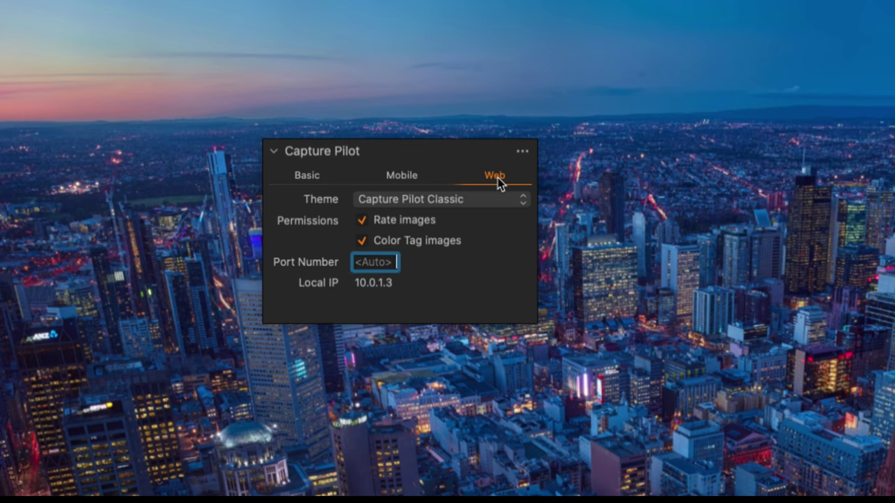
left_click(414, 225)
left_click(430, 244)
Start the Capture Pilot server from the Basic settings
left_click(318, 181)
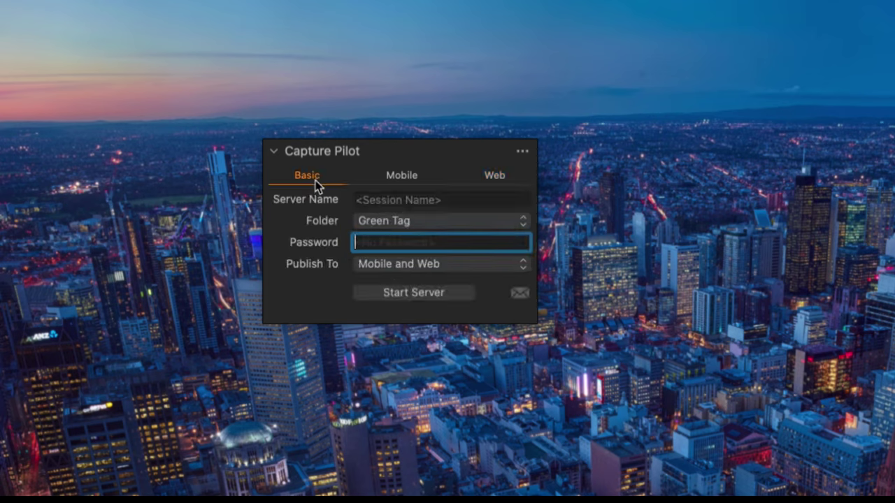
left_click(421, 293)
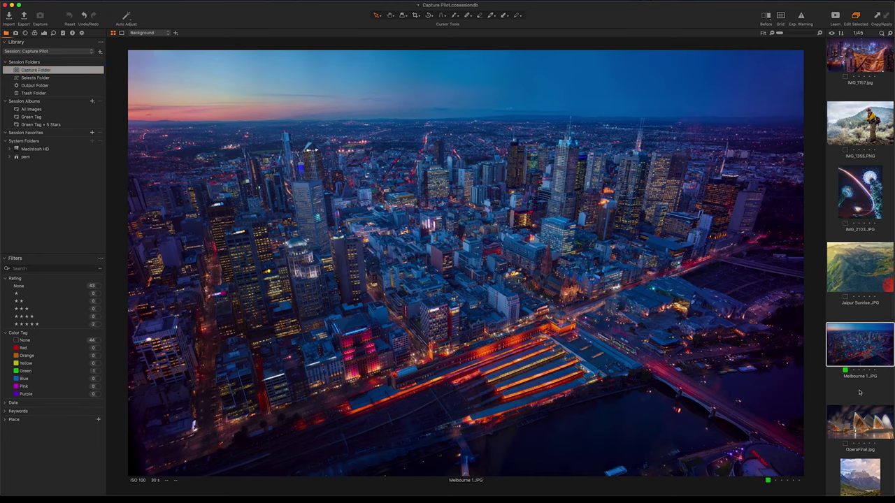
Colour-tag Jaipur Sunrise green, then bring up the Patagonia photo's colour tag choices
left_click(845, 297)
left_click(859, 328)
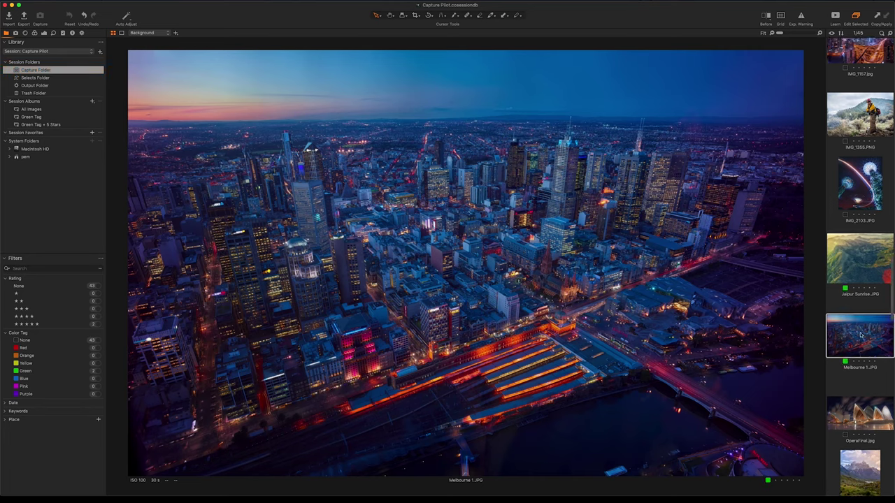
scroll(850, 280, "down", 5)
left_click(846, 240)
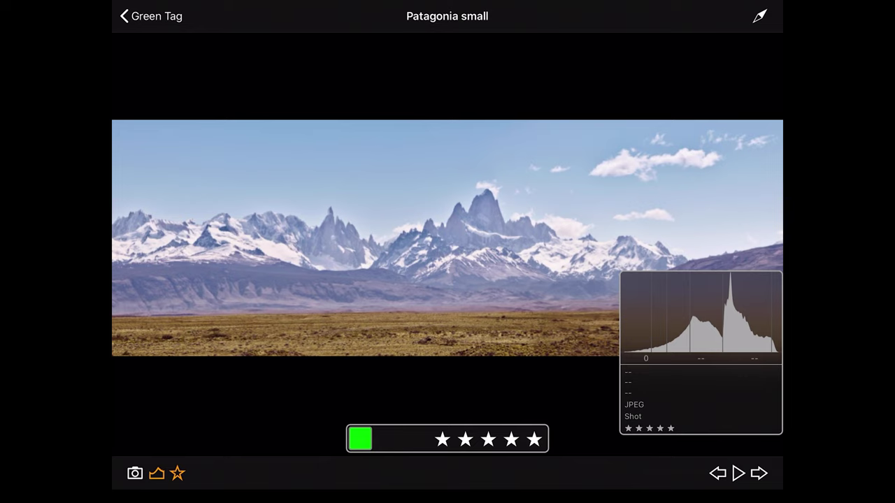
Go back to the previous image, Peter-278, in the iPad's Green Tag album
key("Left")
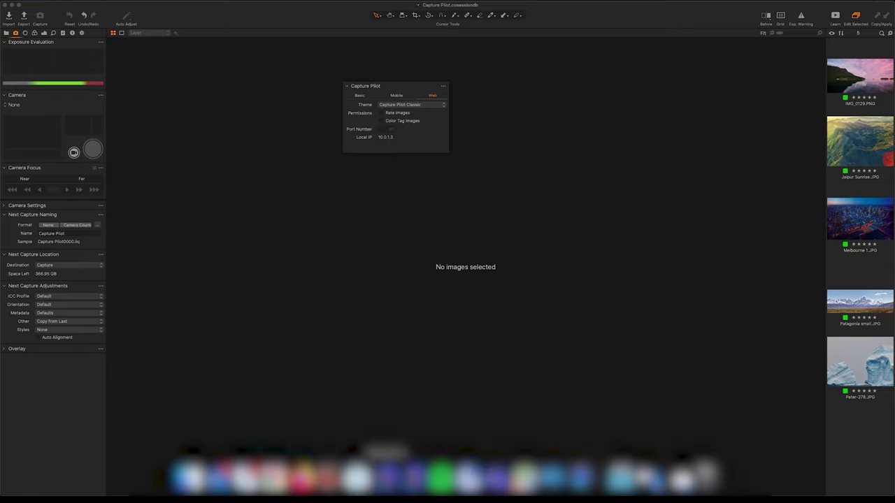
Open the Green Tag web gallery in a new browser window from the Dock icon
right_click(274, 477)
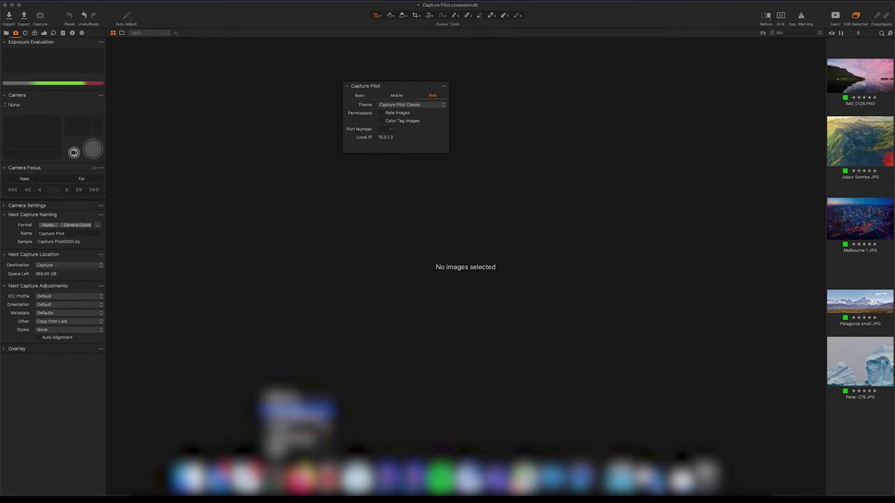
left_click(297, 412)
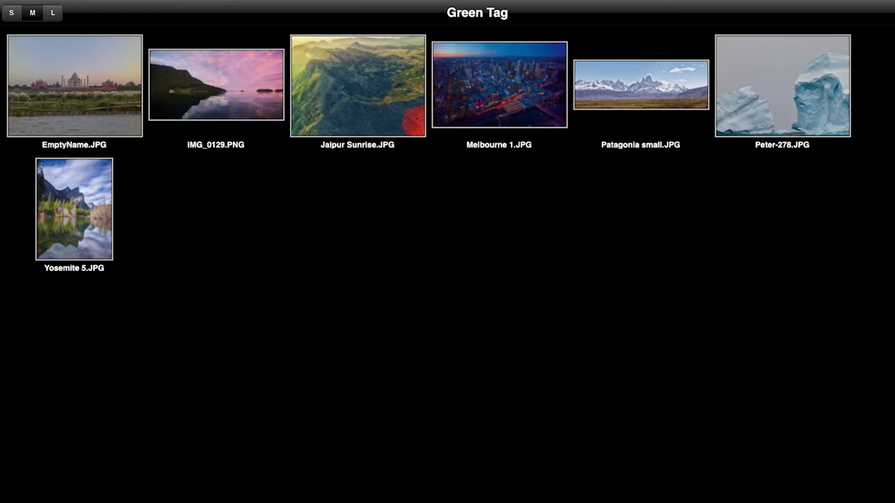
View IMG_0129.PNG full size in the web gallery, then advance to Jaipur Sunrise
left_click(231, 101)
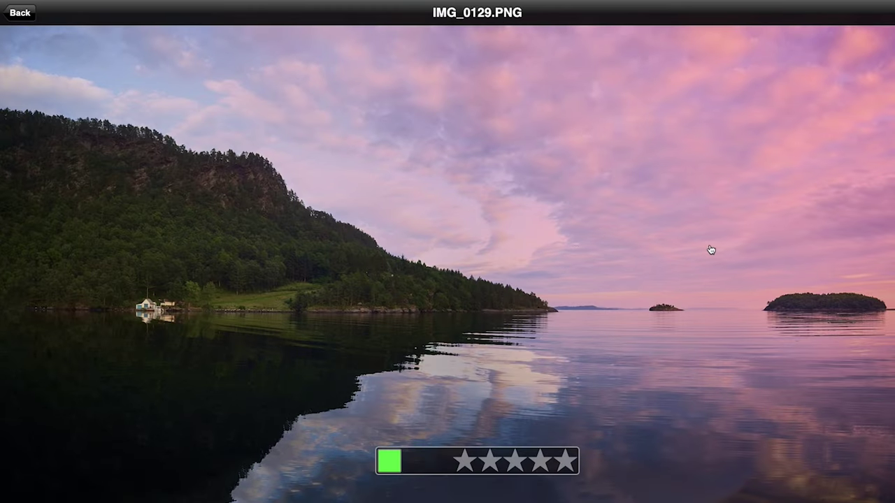
left_click(710, 250)
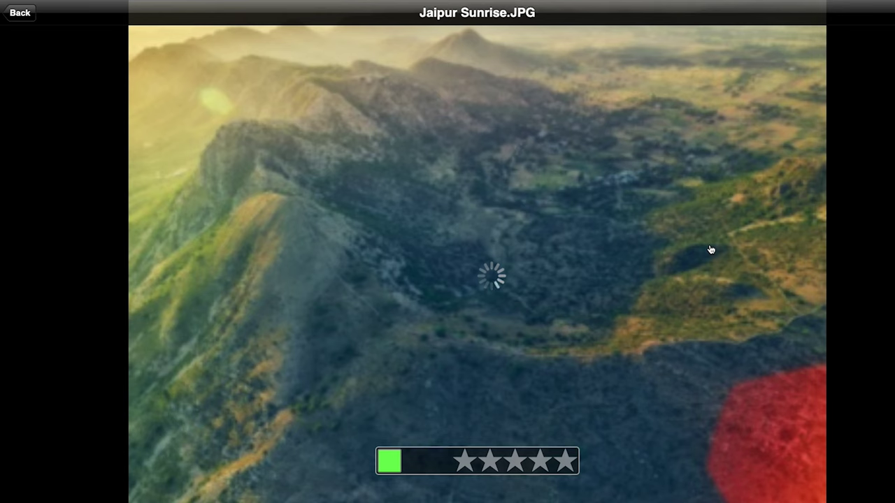